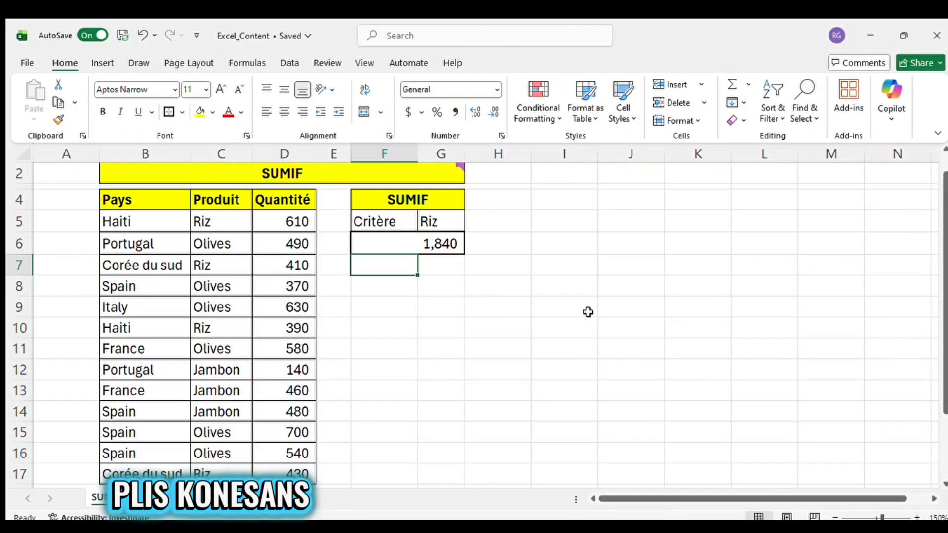
- Check the SUMIF formula in result cell F6, and set the criterion in cell G5 to Olives
{"action": "double_click", "coordinate": [419, 244]}
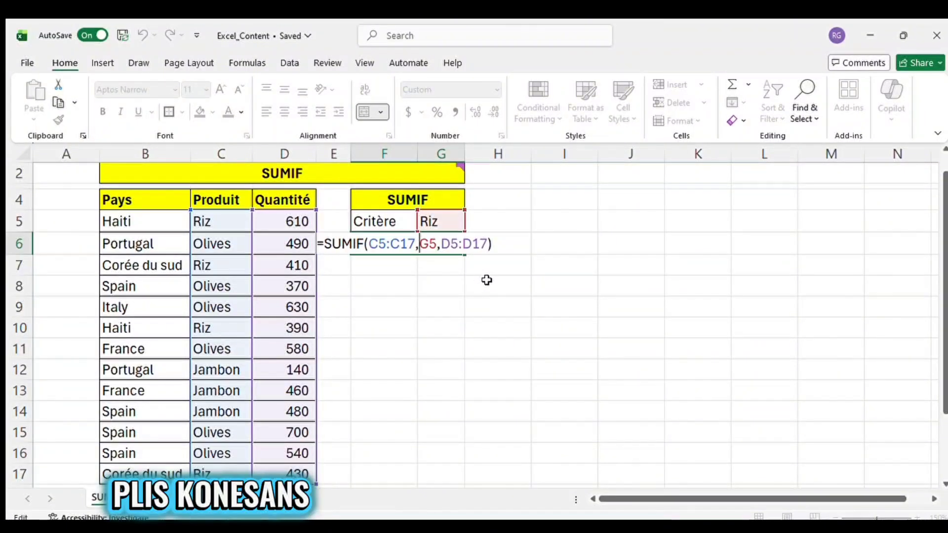
{"action": "key", "text": "Return"}
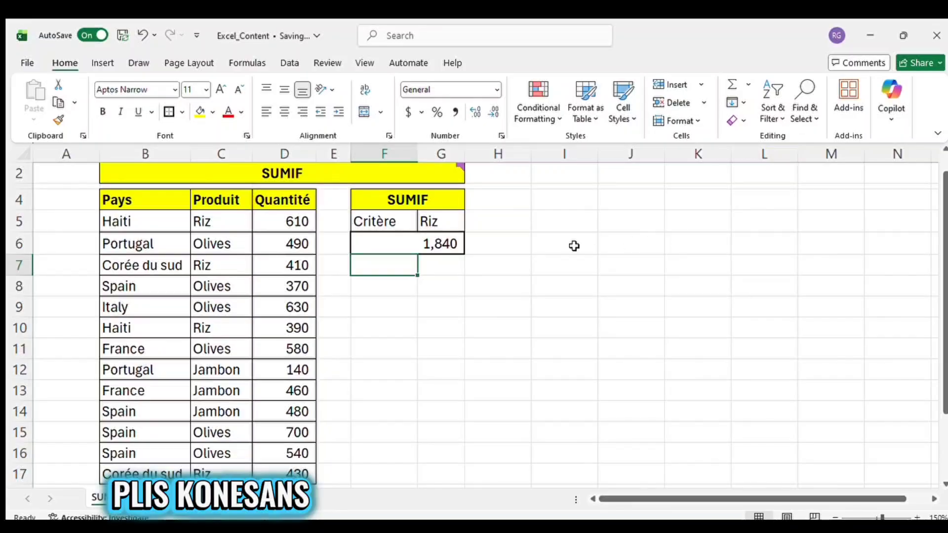
{"action": "left_click", "coordinate": [445, 221]}
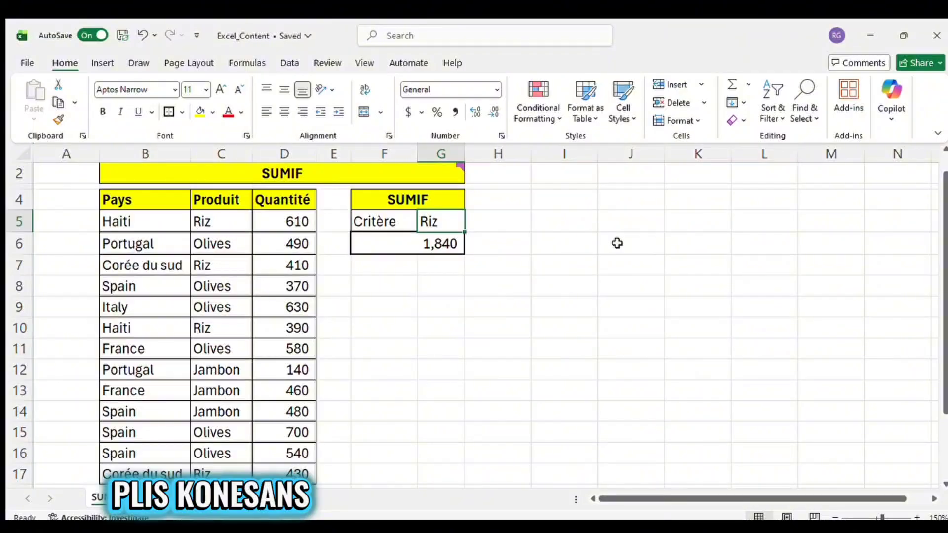
{"action": "type", "text": "Olives"}
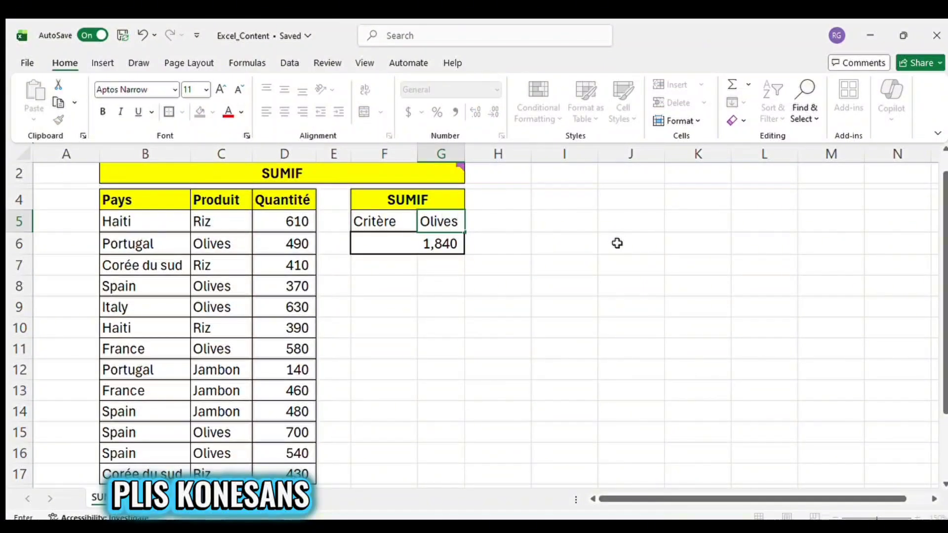
{"action": "key", "text": "Return"}
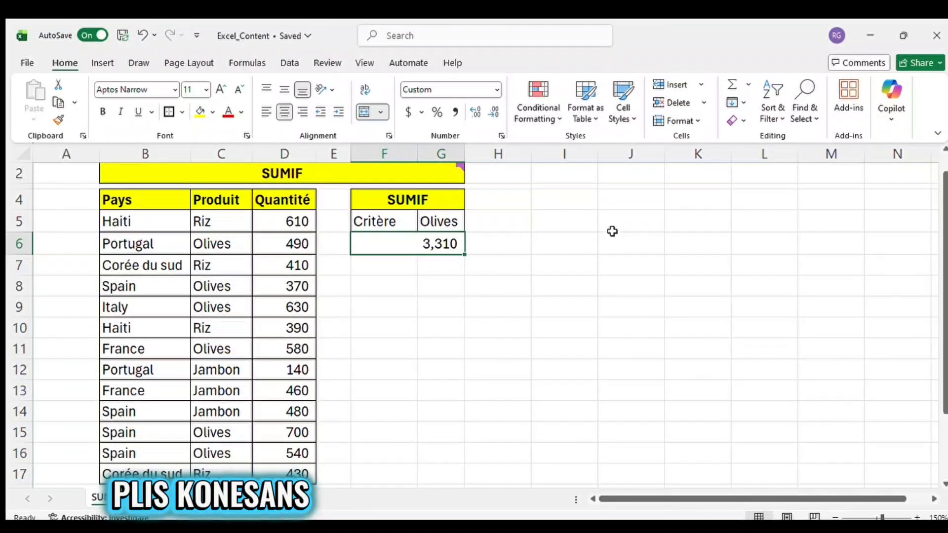
- Set the criterion in cell G5 to Jambon and autofit the width of column G
{"action": "left_click", "coordinate": [443, 220]}
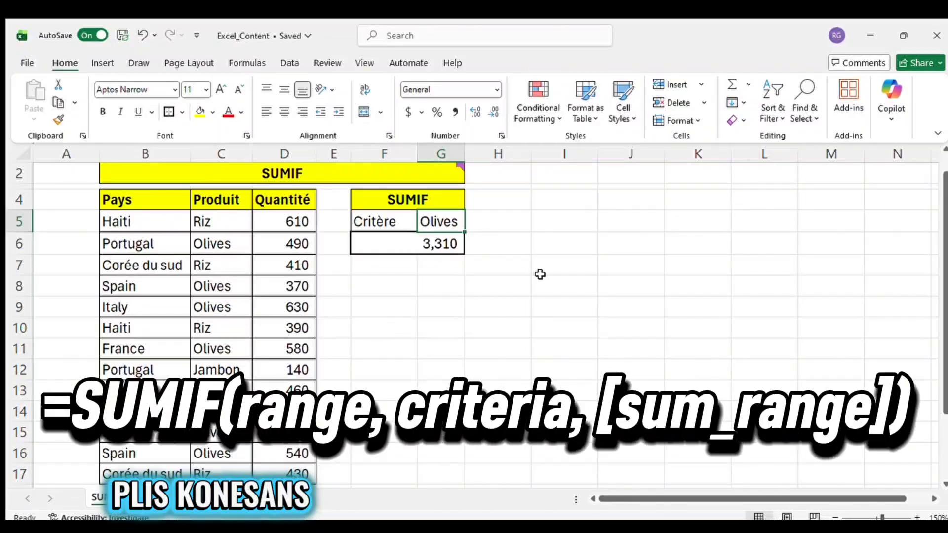
{"action": "double_click", "coordinate": [431, 240]}
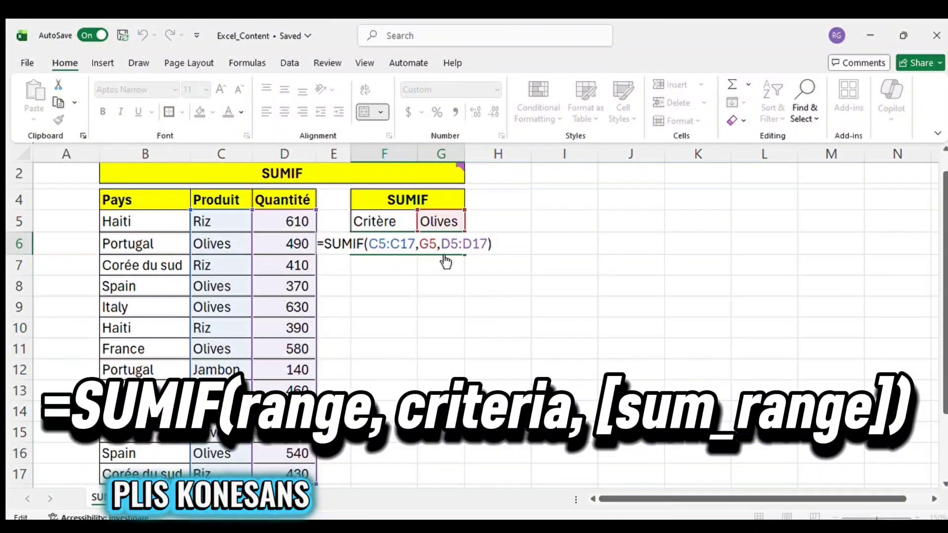
{"action": "key", "text": "Return"}
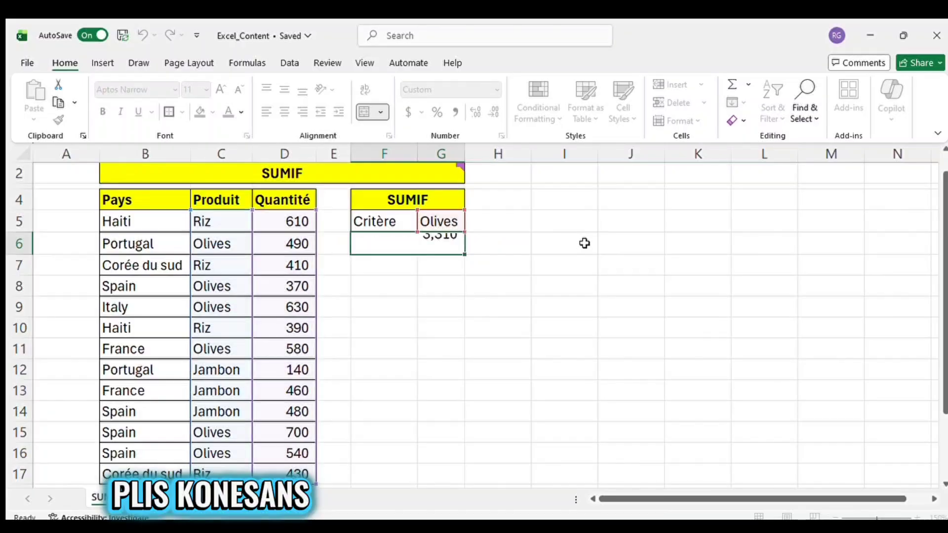
{"action": "left_click", "coordinate": [434, 218]}
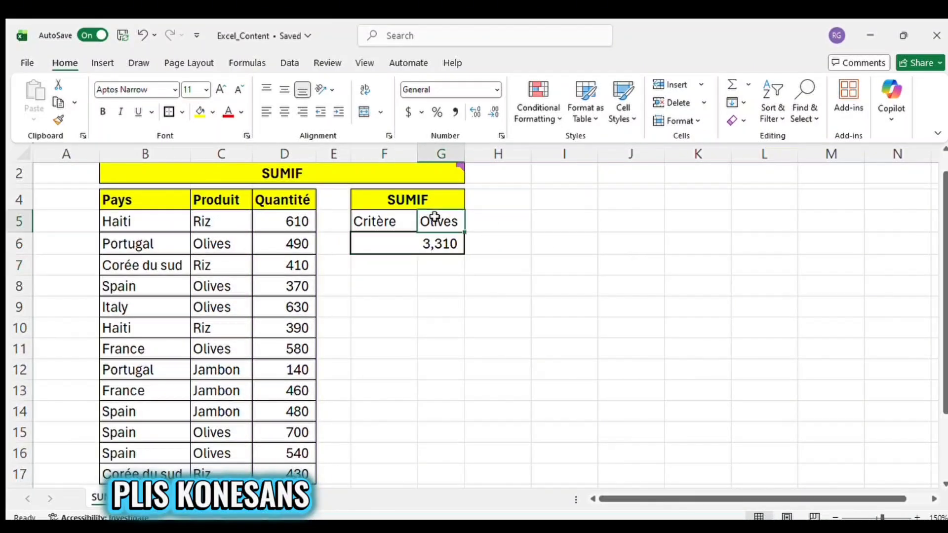
{"action": "type", "text": "Jambon"}
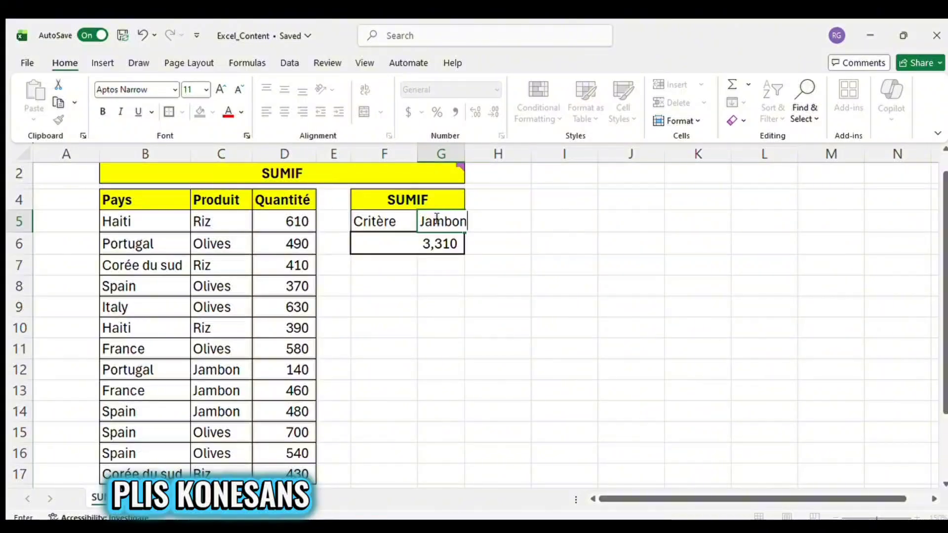
{"action": "key", "text": "Return"}
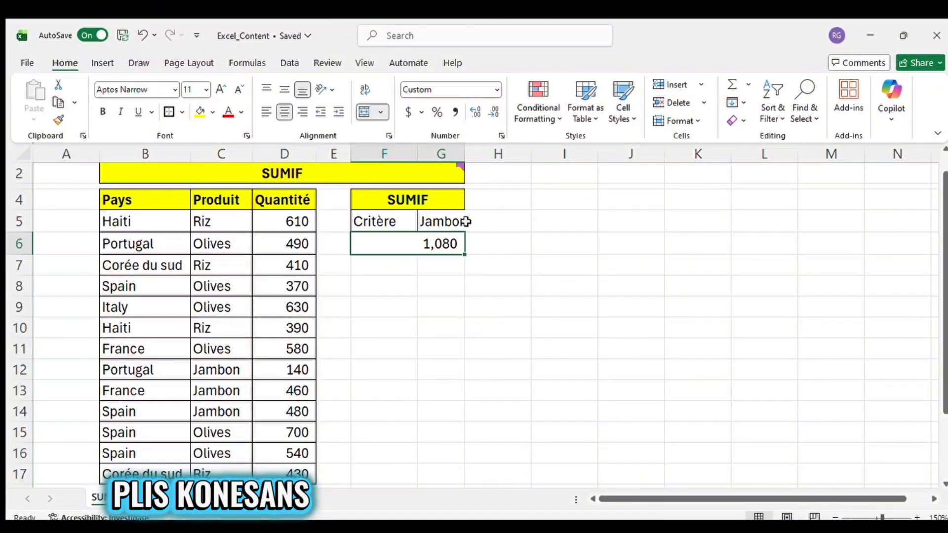
{"action": "double_click", "coordinate": [465, 154]}
{"action": "left_click", "coordinate": [538, 279]}
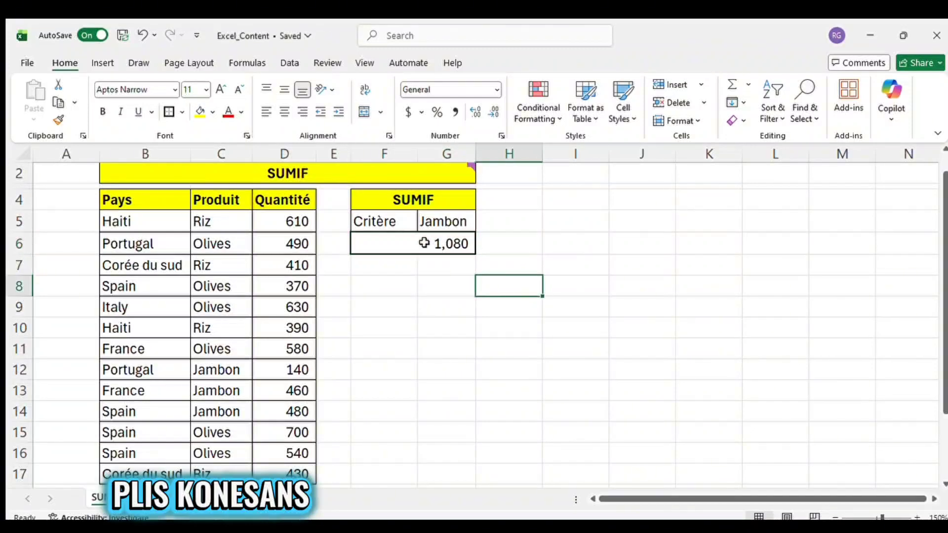
- Replace the arguments of the formula in cell F6 so that it reads =SUMIF(D5:D17,">500")
{"action": "double_click", "coordinate": [423, 243]}
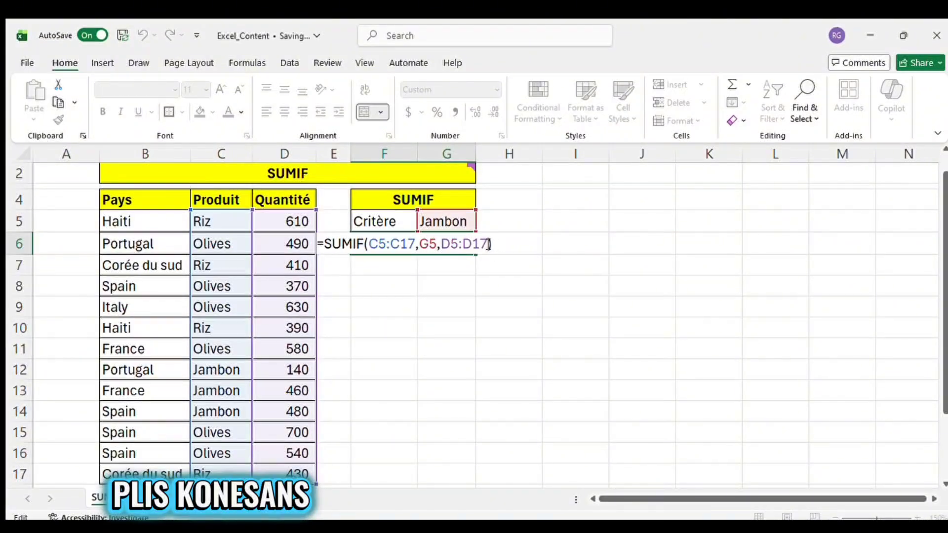
{"action": "key", "text": "BackSpace"}
{"action": "key", "text": "BackSpace"}
{"action": "key", "text": "BackSpace"}
{"action": "key", "text": "BackSpace"}
{"action": "key", "text": "BackSpace"}
{"action": "key", "text": "BackSpace"}
{"action": "key", "text": "BackSpace"}
{"action": "key", "text": "BackSpace"}
{"action": "key", "text": "BackSpace"}
{"action": "key", "text": "BackSpace"}
{"action": "key", "text": "BackSpace"}
{"action": "key", "text": "BackSpace"}
{"action": "key", "text": "BackSpace"}
{"action": "key", "text": "BackSpace"}
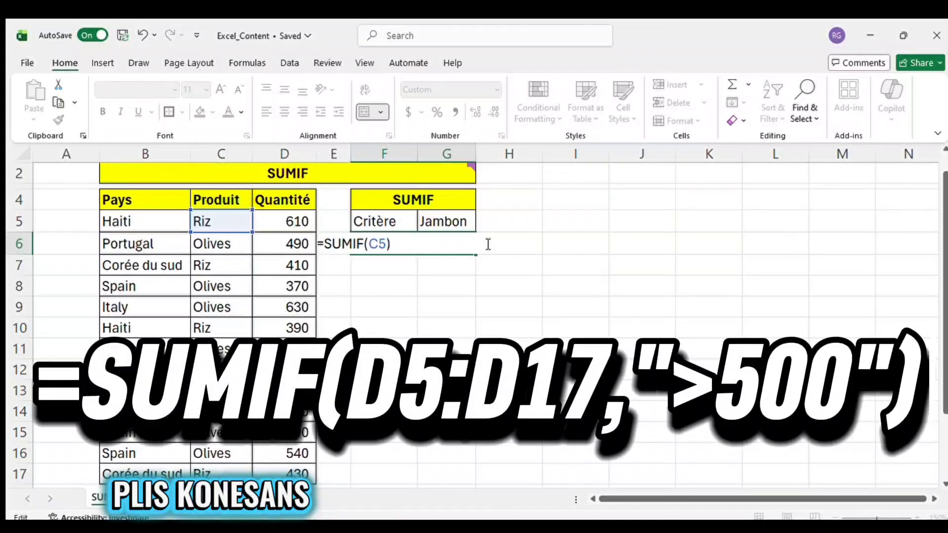
{"action": "key", "text": "BackSpace"}
{"action": "key", "text": "BackSpace"}
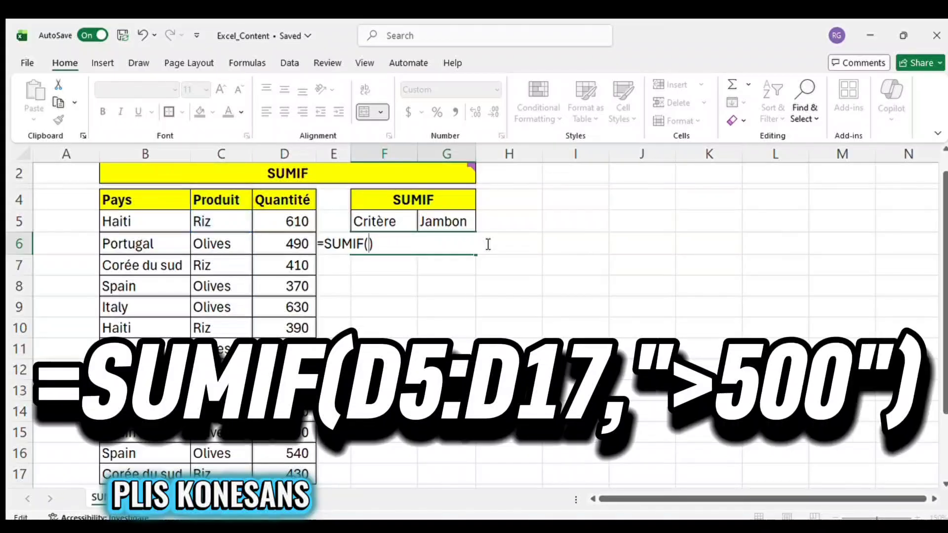
{"action": "left_click", "coordinate": [289, 222]}
{"action": "key", "text": "ctrl+shift+Down"}
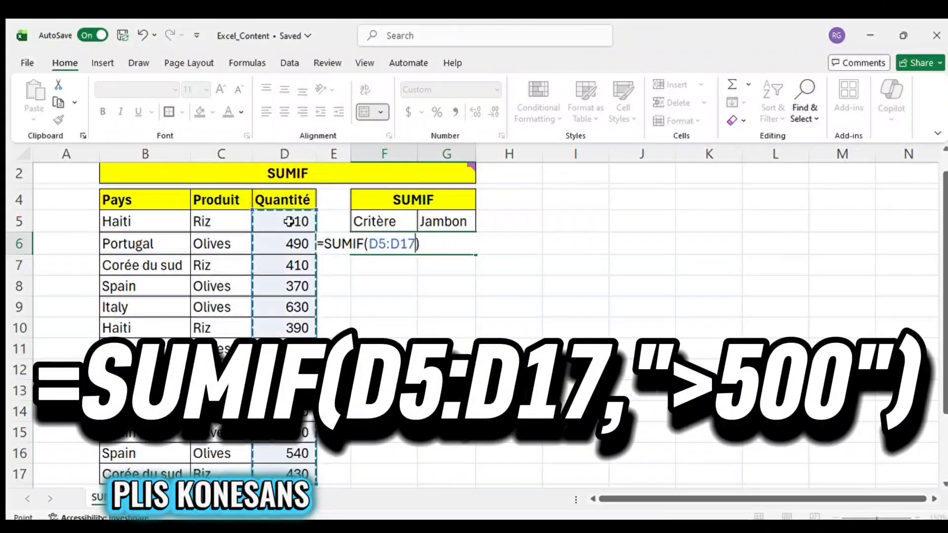
{"action": "type", "text": ","}
{"action": "type", "text": "\">"}
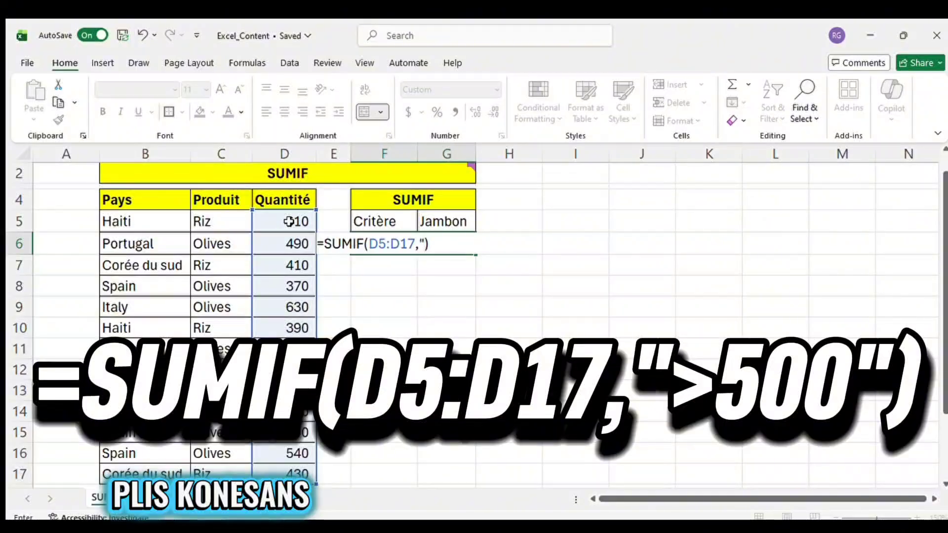
{"action": "type", "text": "500\""}
{"action": "key", "text": "Return"}
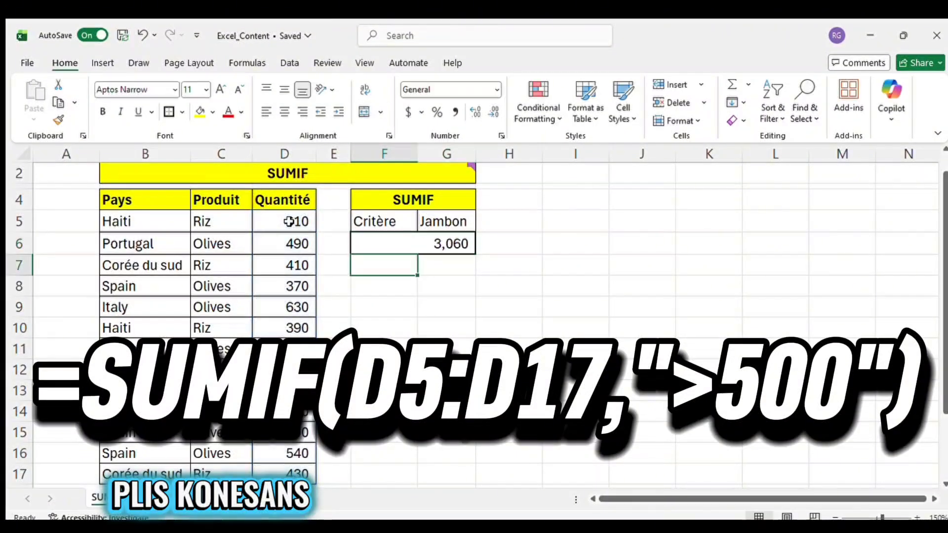
- Examine the range and condition used by the SUMIF formula in cell F6, leaving it unedited
{"action": "double_click", "coordinate": [438, 244]}
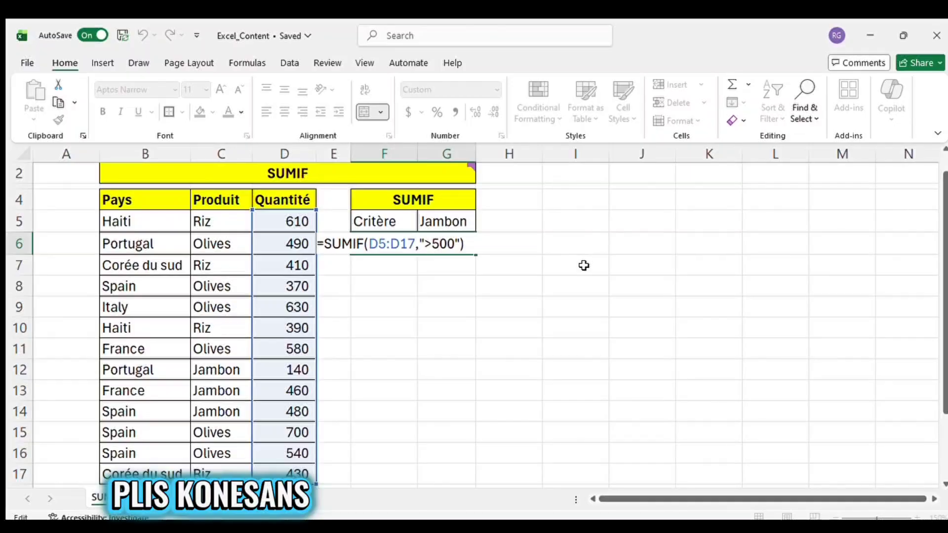
{"action": "key", "text": "Return"}
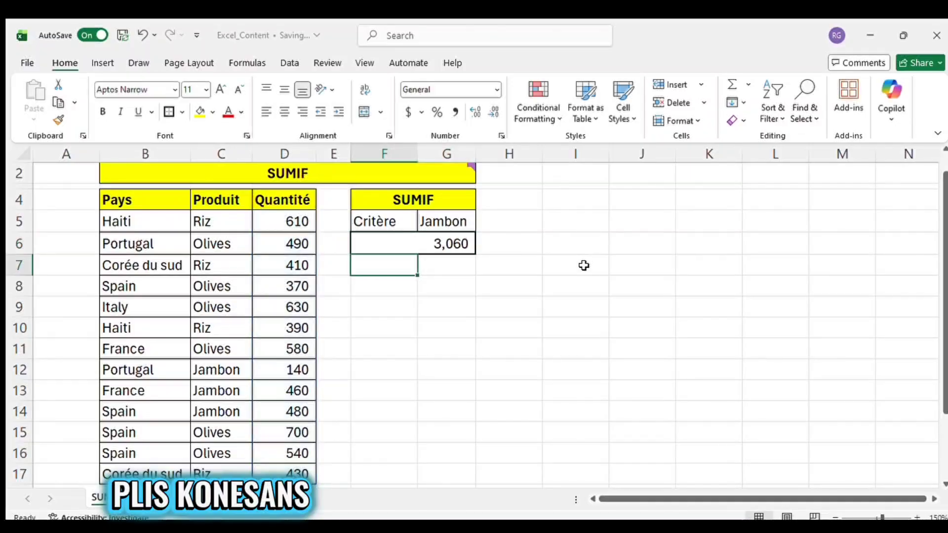
{"action": "double_click", "coordinate": [440, 245]}
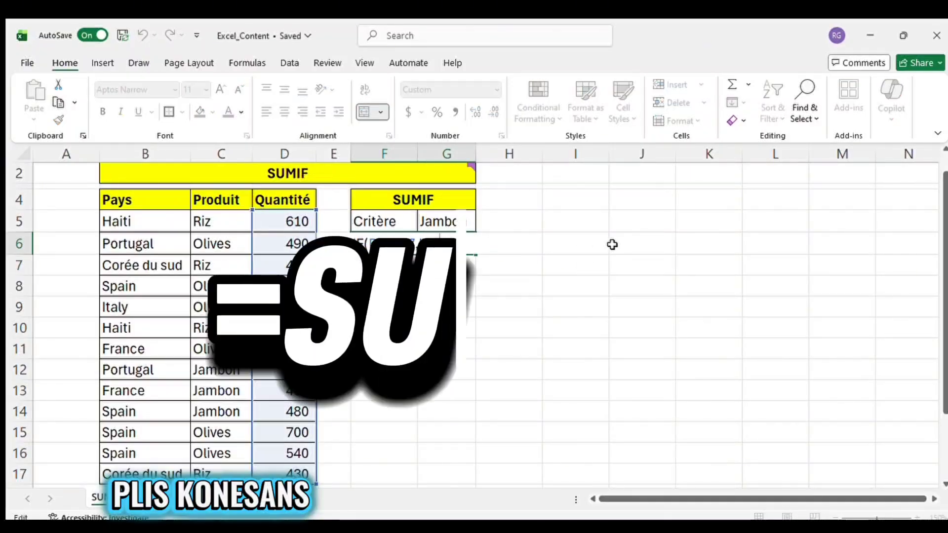
{"action": "key", "text": "Return"}
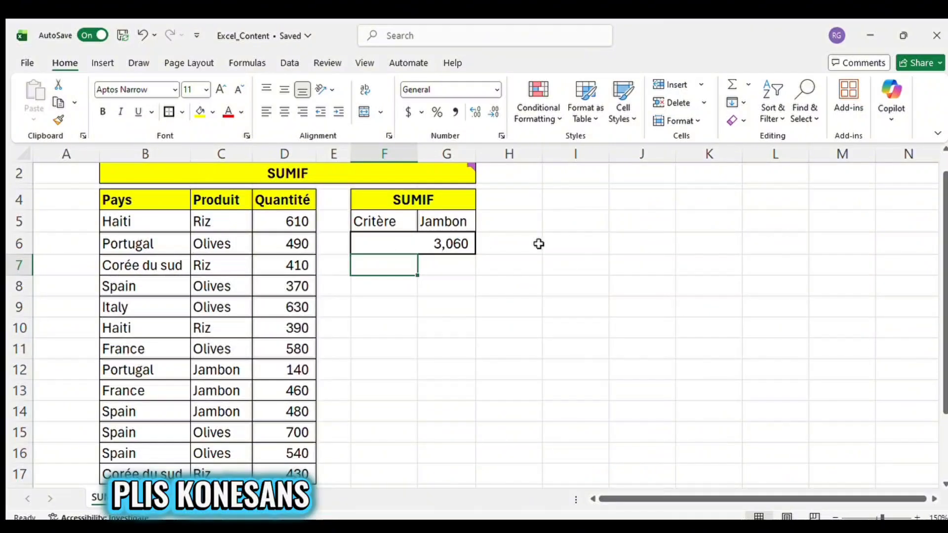
{"action": "left_click", "coordinate": [494, 235]}
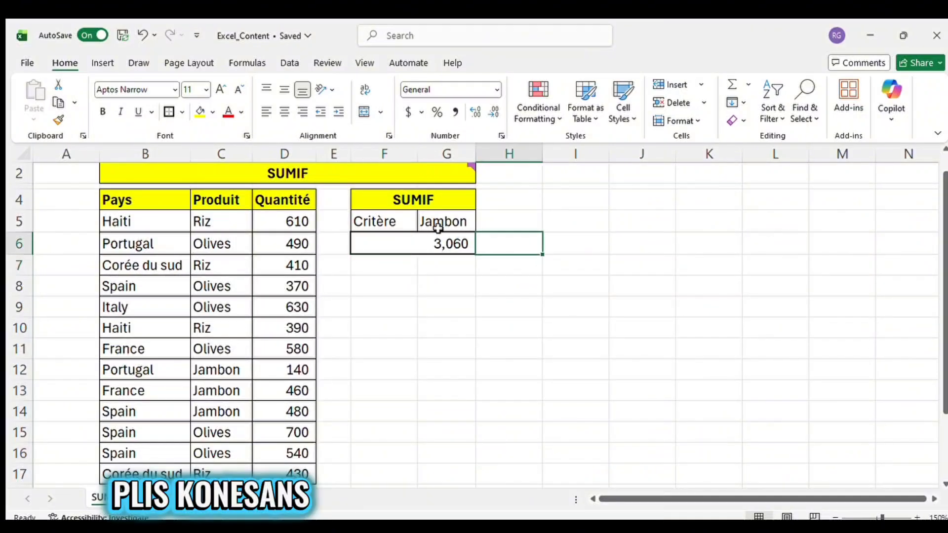